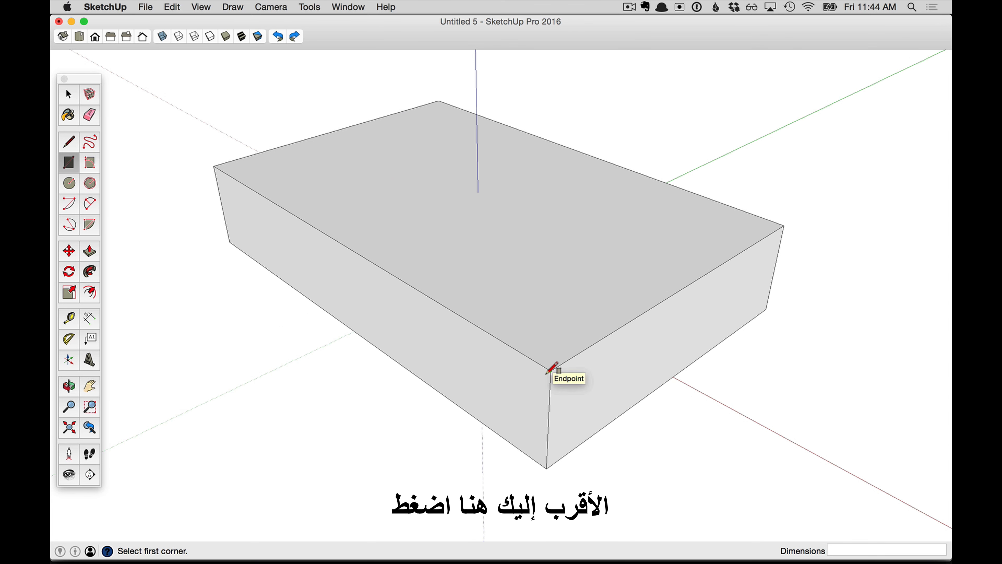
- Draw a rectangle on the box's top face, starting from its front corner
left_click(547, 372)
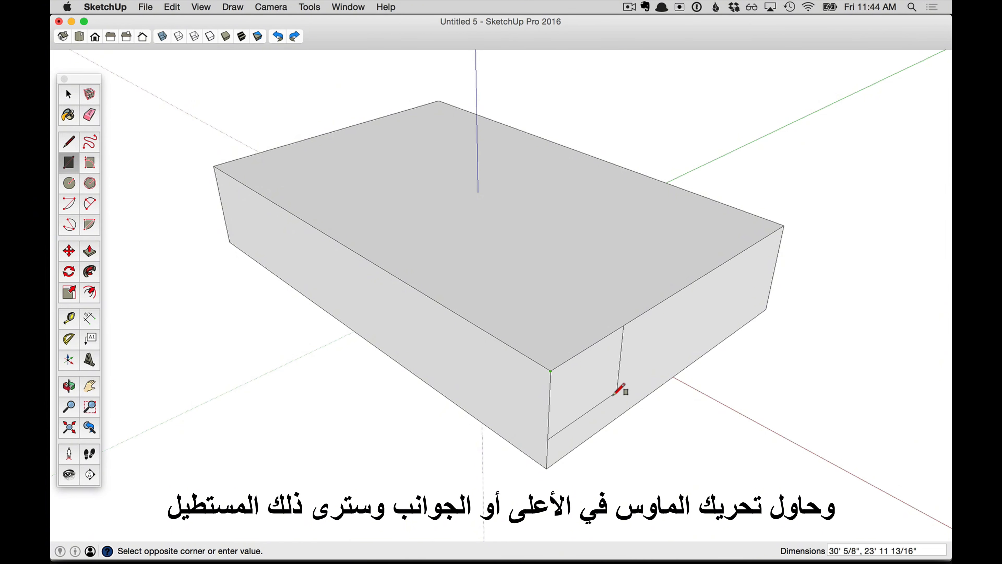
left_click(539, 236)
- With Push/Pull, raise the corner rectangle and then push it down to the bottom face to cut the corner out
key("p")
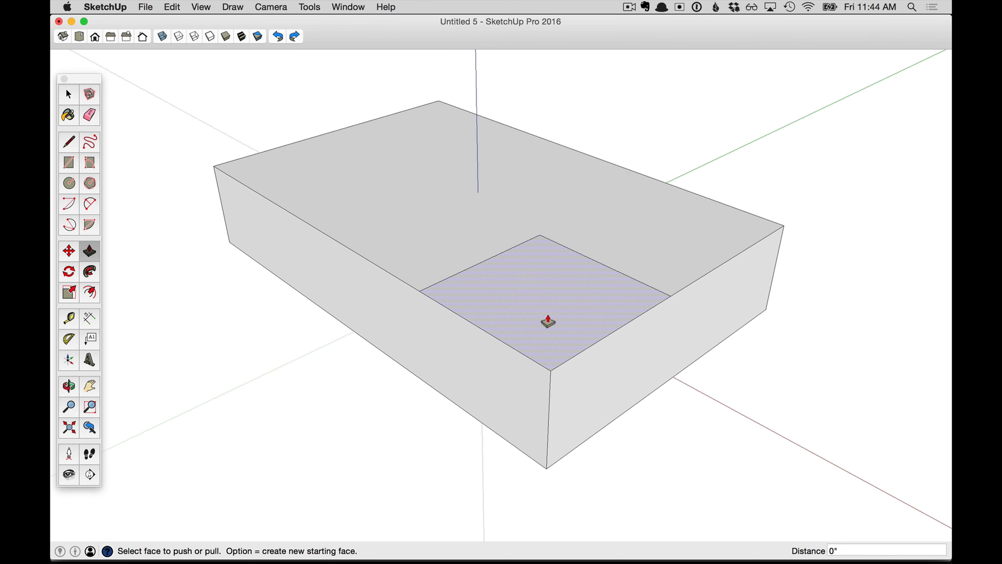
left_click(540, 299)
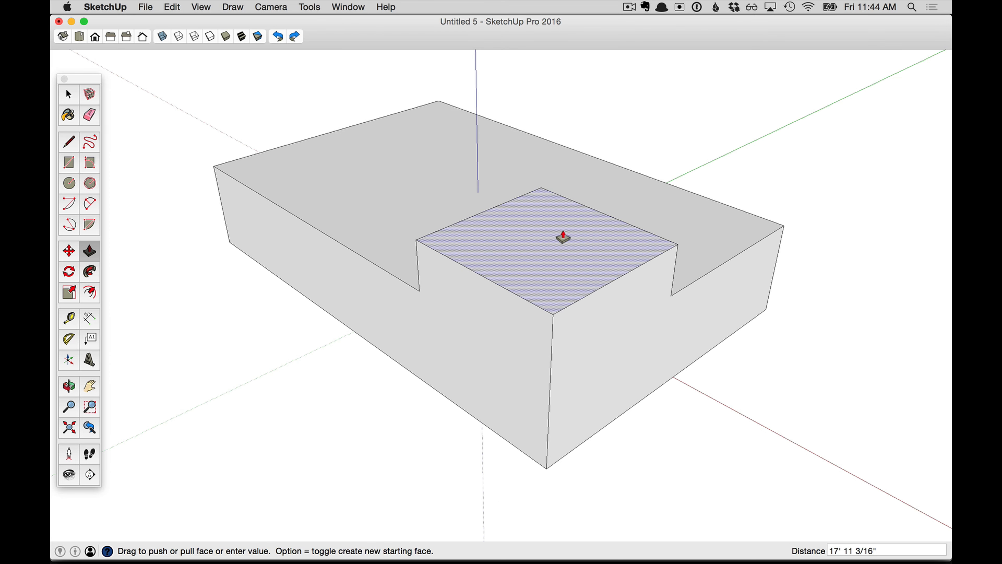
left_click(565, 186)
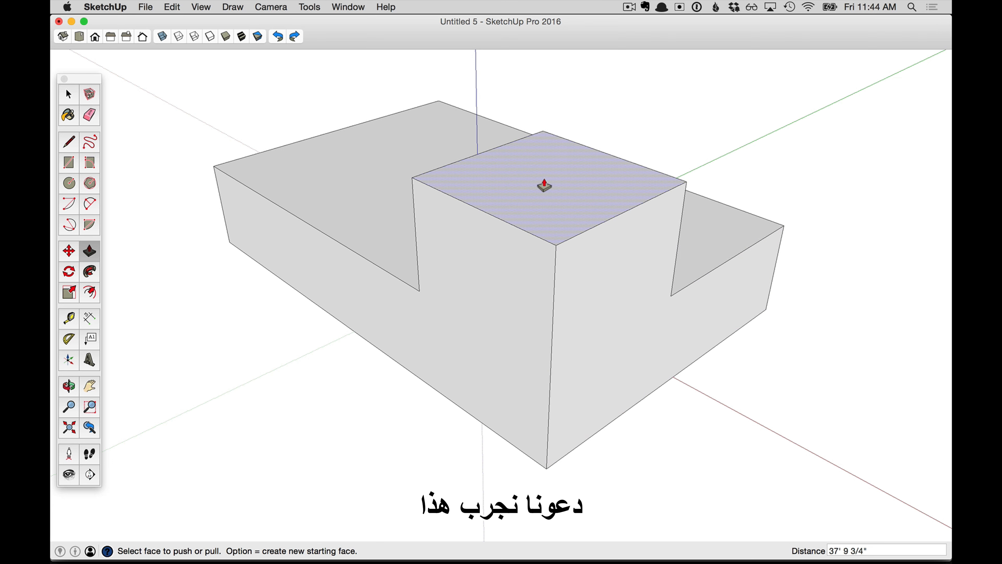
left_click(544, 186)
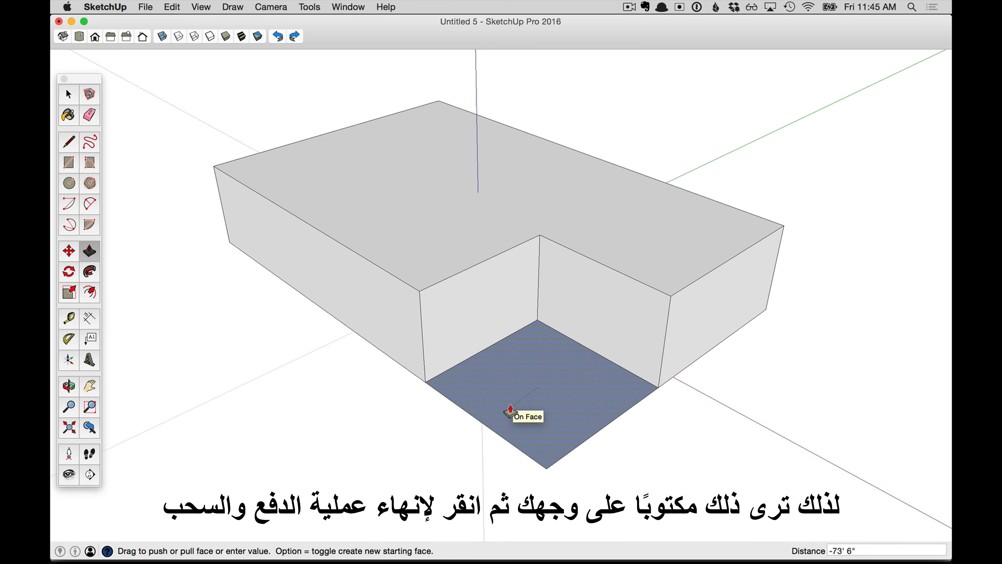
left_click(511, 411)
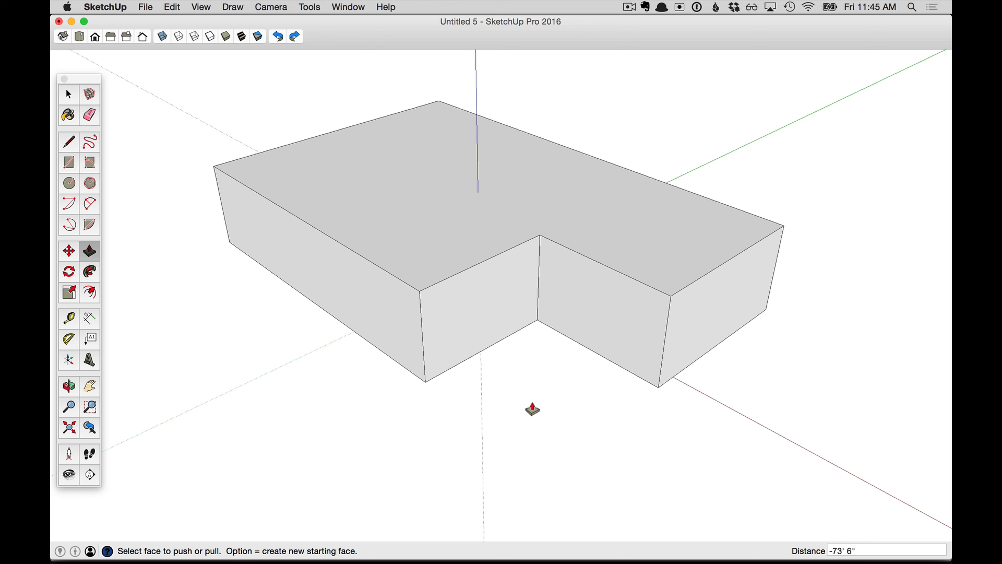
- Push/pull the notch's inner side face and the left end face outward to lengthen the left arm of the L
left_click(472, 320)
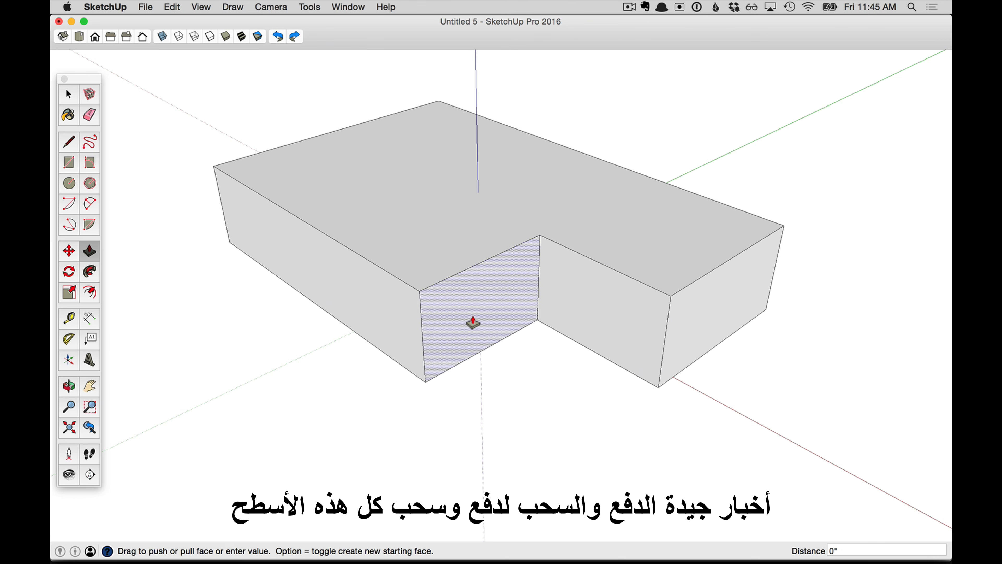
left_click(380, 264)
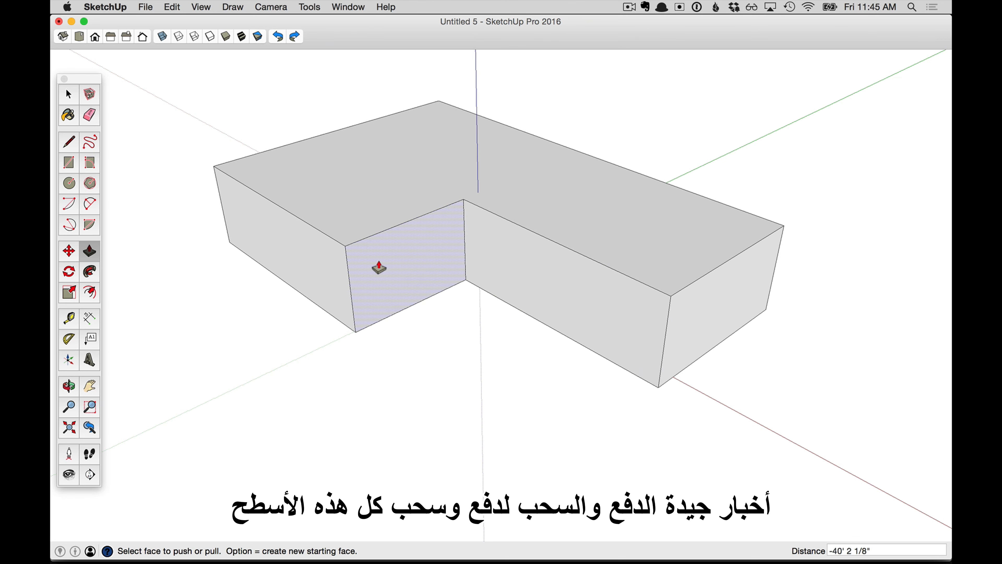
left_click(291, 262)
left_click(226, 294)
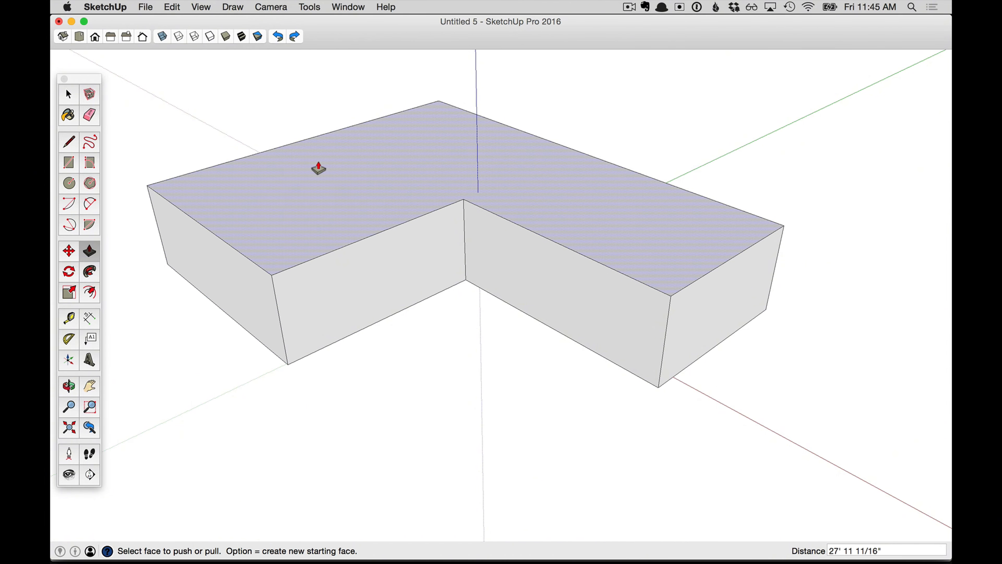
- Raise the top face slightly and pull the right arm's inner and end faces outward to enlarge it
left_click(351, 197)
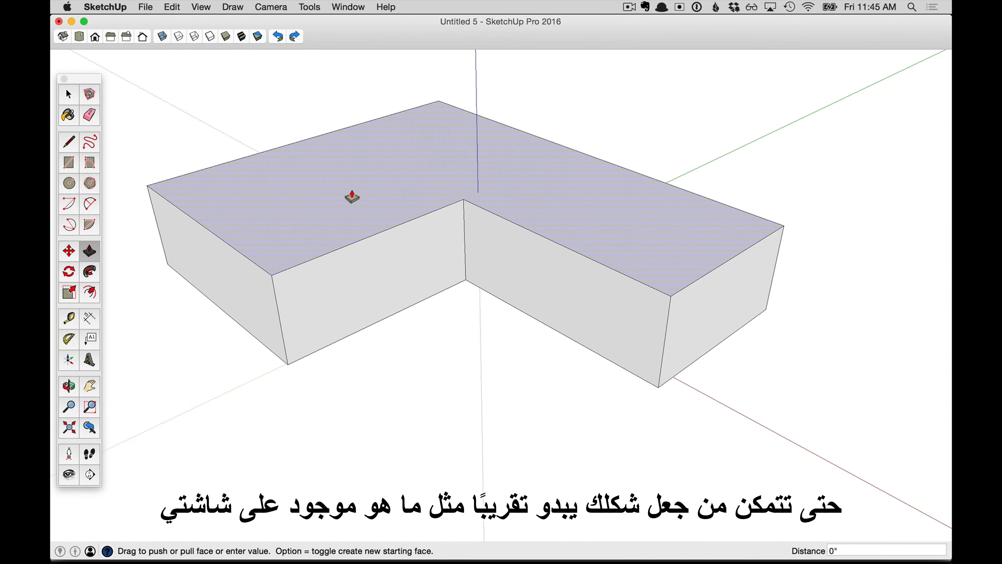
left_click(347, 160)
left_click(654, 264)
left_click(608, 298)
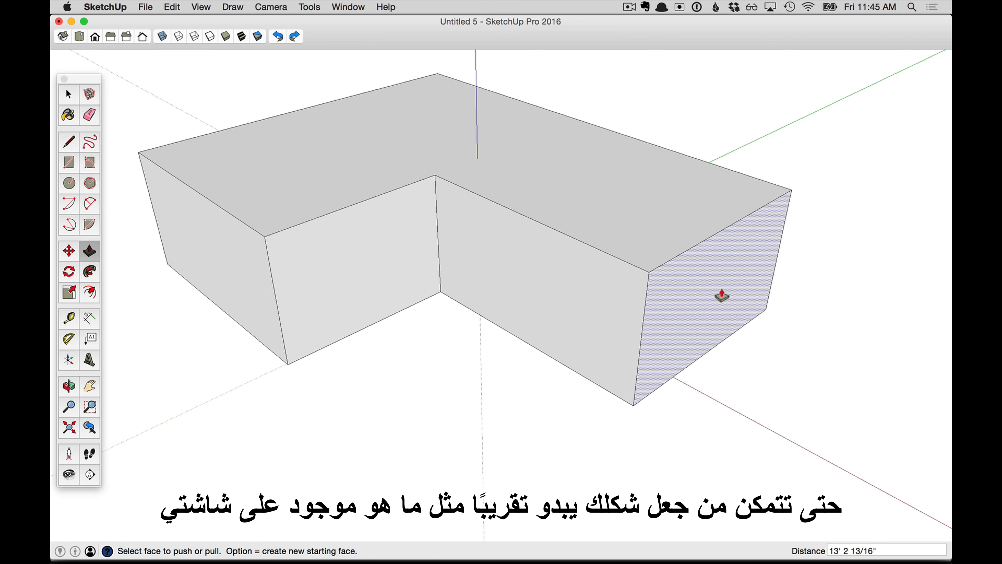
left_click(726, 296)
left_click(782, 325)
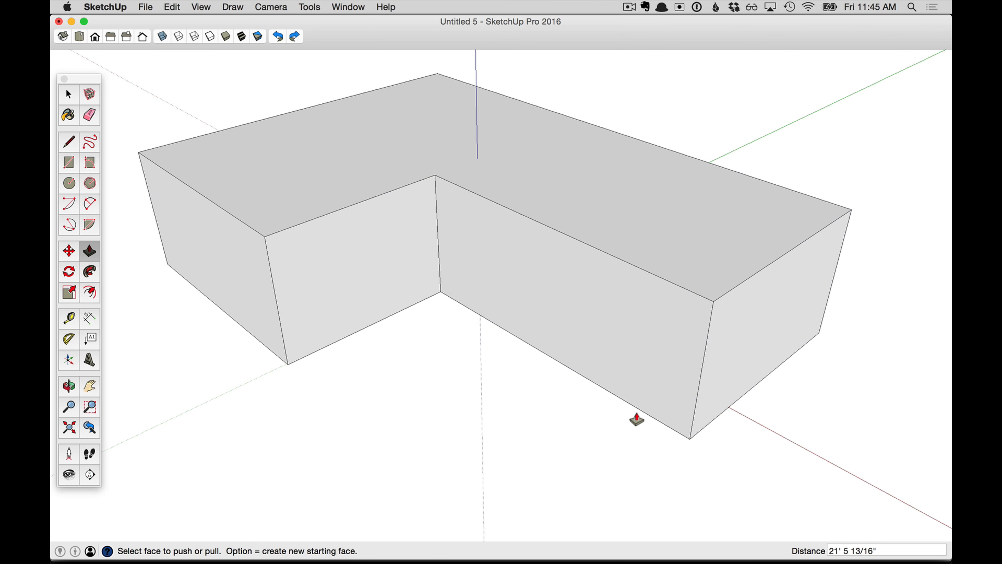
- Draw a circle in the middle of the front face of the right arm
key("c")
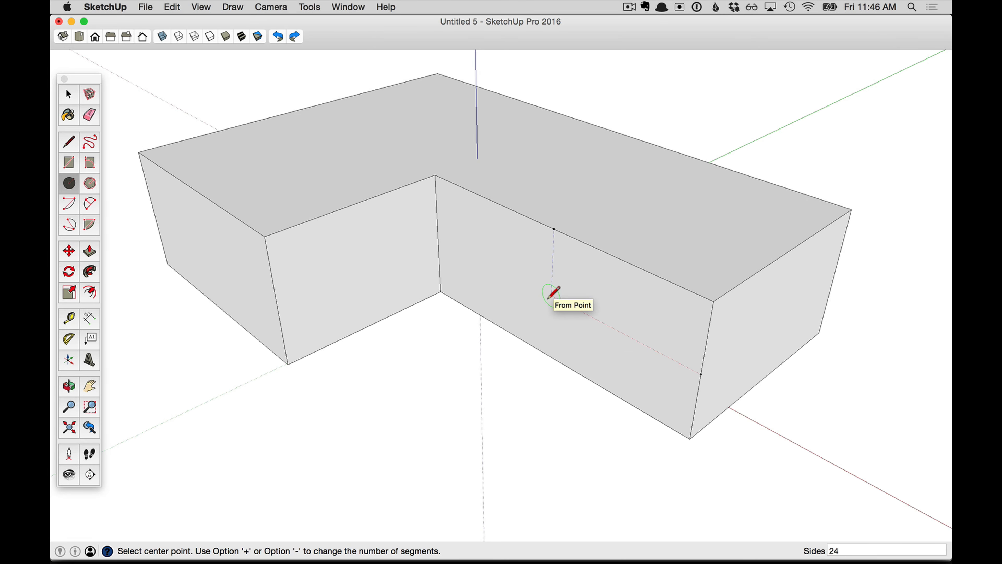
left_click(550, 297)
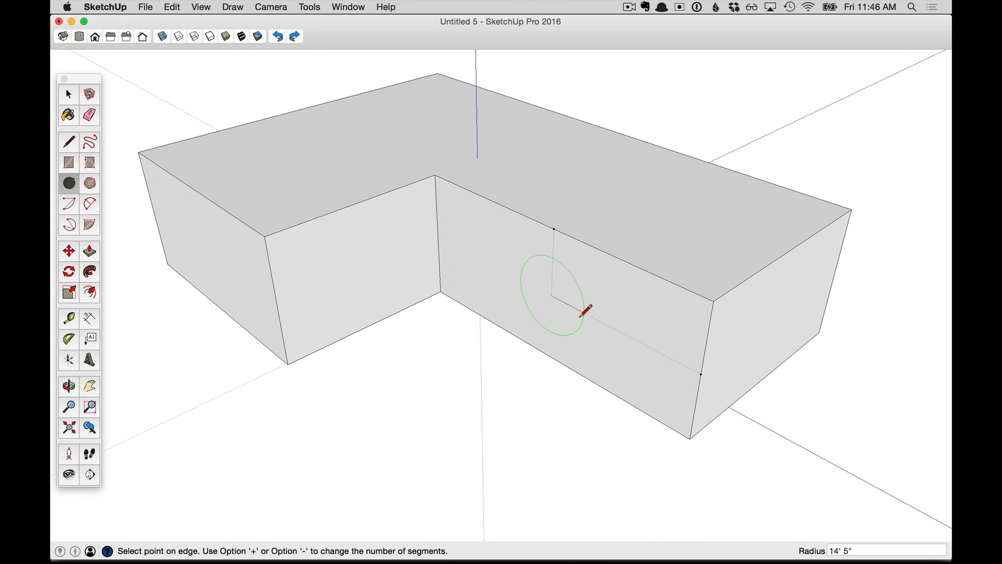
left_click(587, 316)
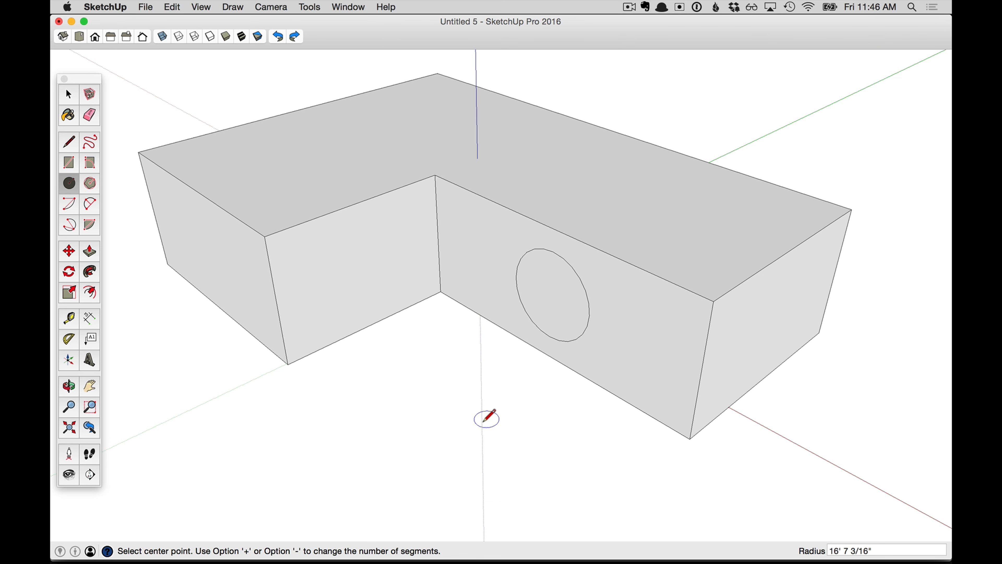
- Pull the circle outward with Push/Pull into a long cylinder
left_click(90, 251)
left_click(556, 301)
left_click(445, 361)
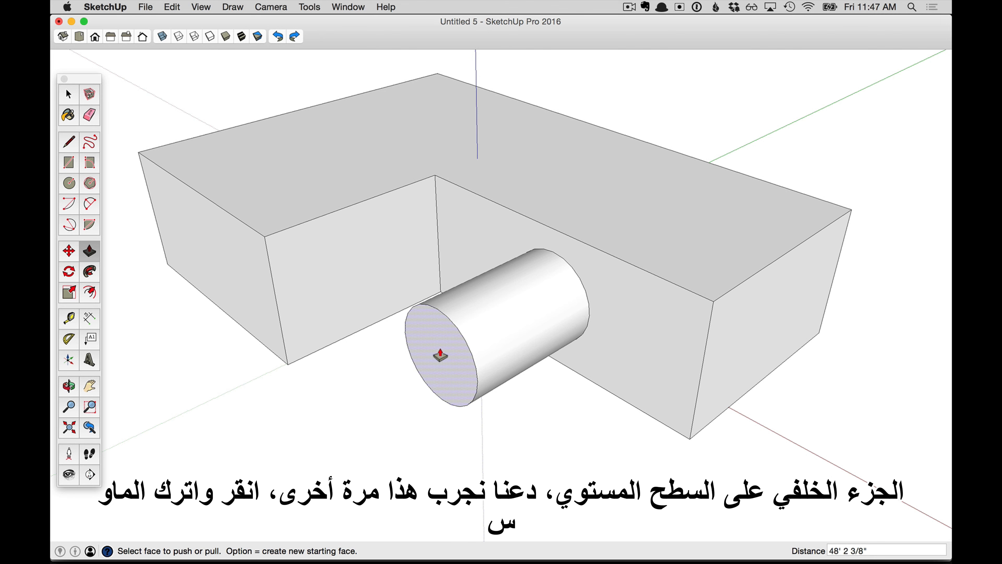
- Push/pull the cylinder's end face so it lines up with the plane of the left end face
left_click(440, 355)
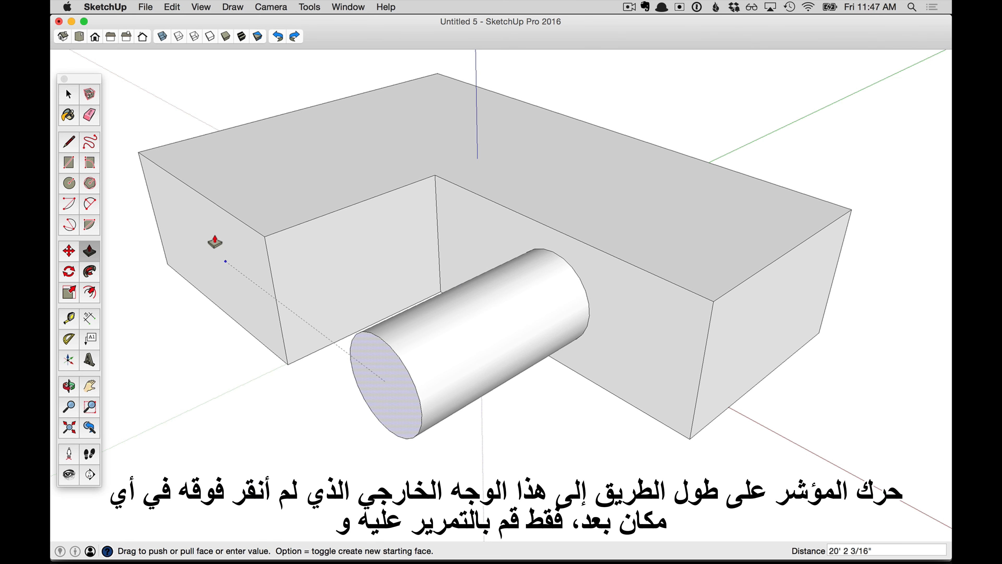
left_click(207, 232)
- Push the cylinder's end face back, inferring its distance from the midpoint of the top back edge
middle_click_drag(430, 438, 517, 414)
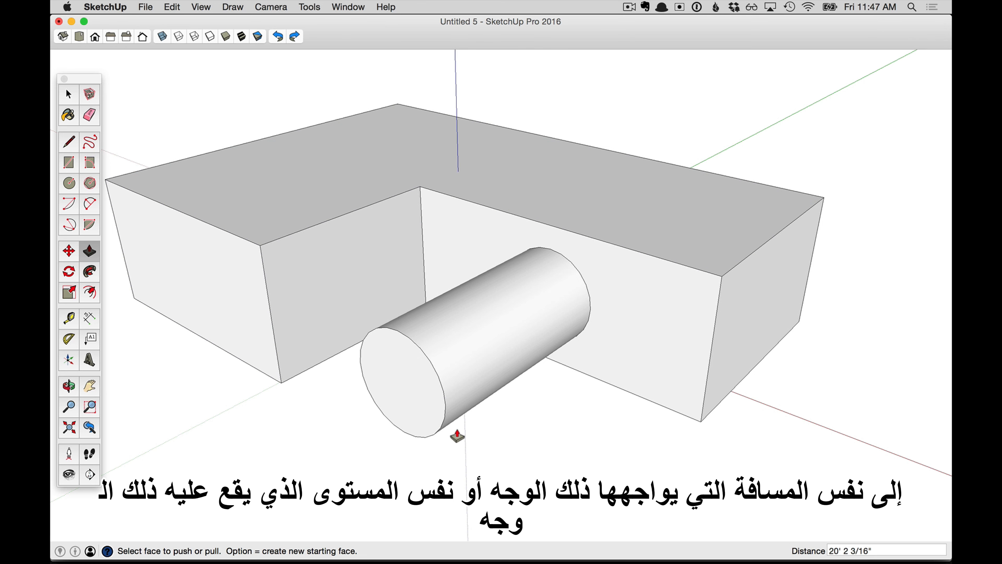
middle_click_drag(450, 437, 428, 446)
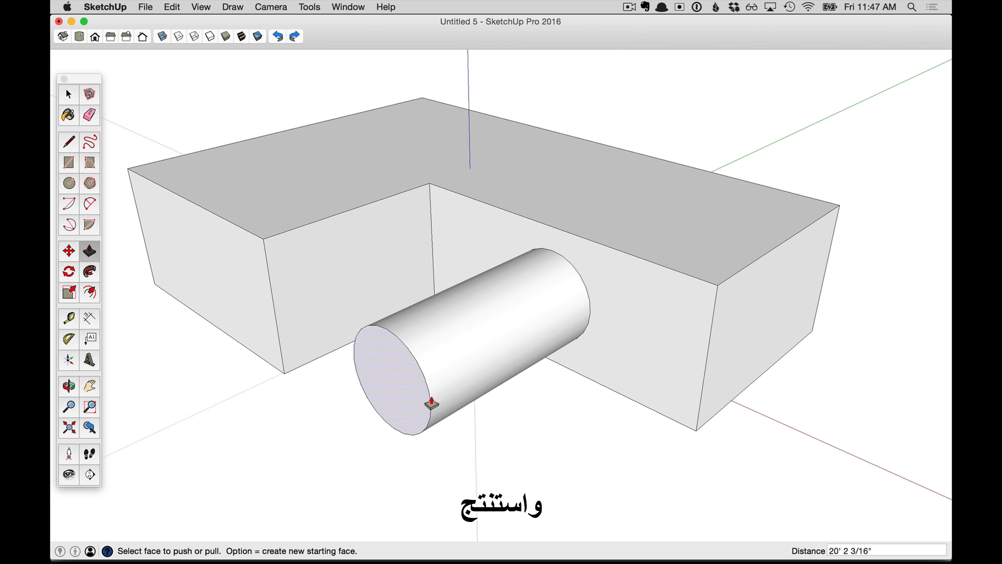
left_click(381, 373)
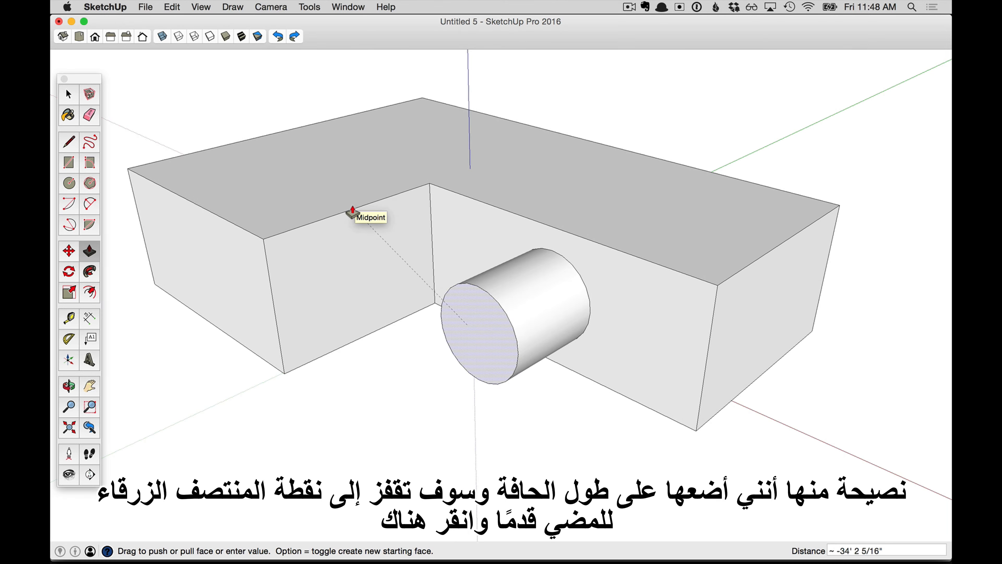
left_click(352, 213)
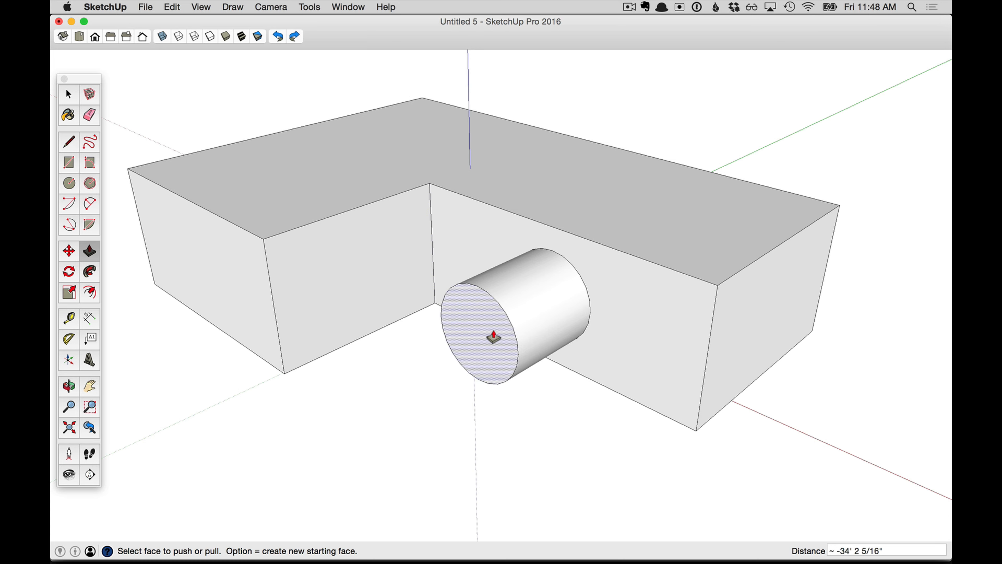
- Push the cylinder's end face back flush with the wall, leaving just the circle
middle_click_drag(700, 398, 726, 392)
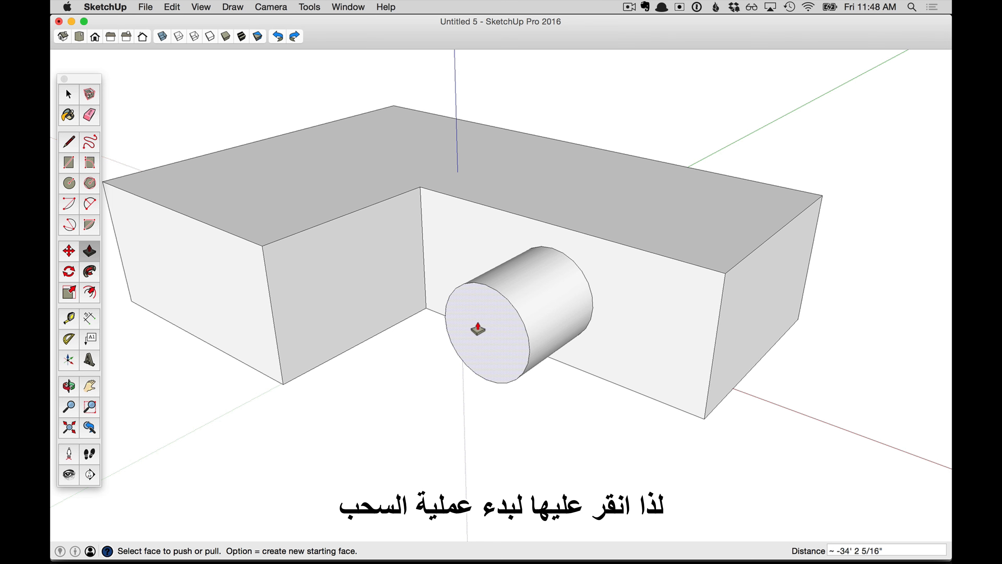
left_click(478, 329)
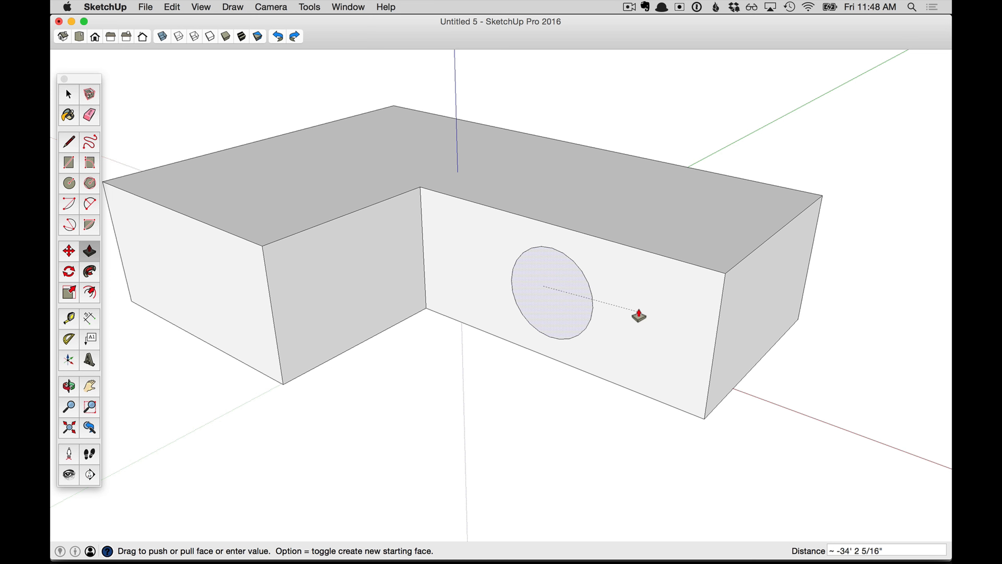
- Orbit the view and start pushing the circle face back into the wall
key("o")
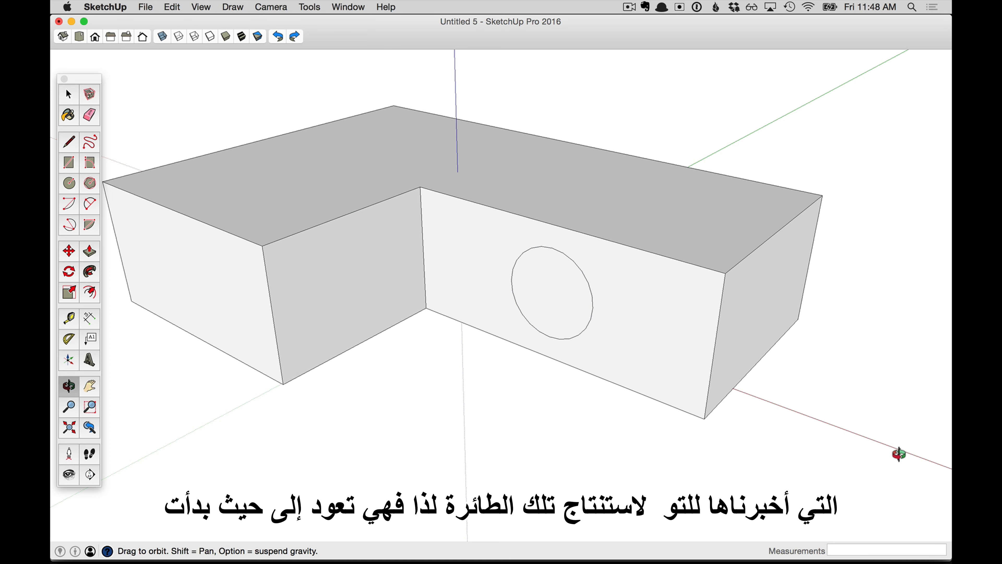
left_click_drag(899, 454, 521, 307)
key("p")
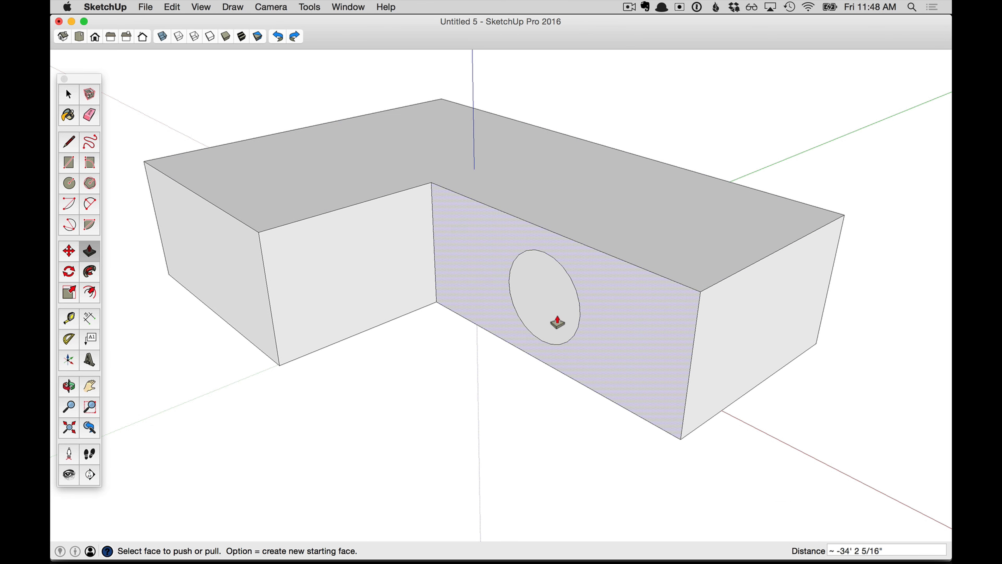
left_click(540, 292)
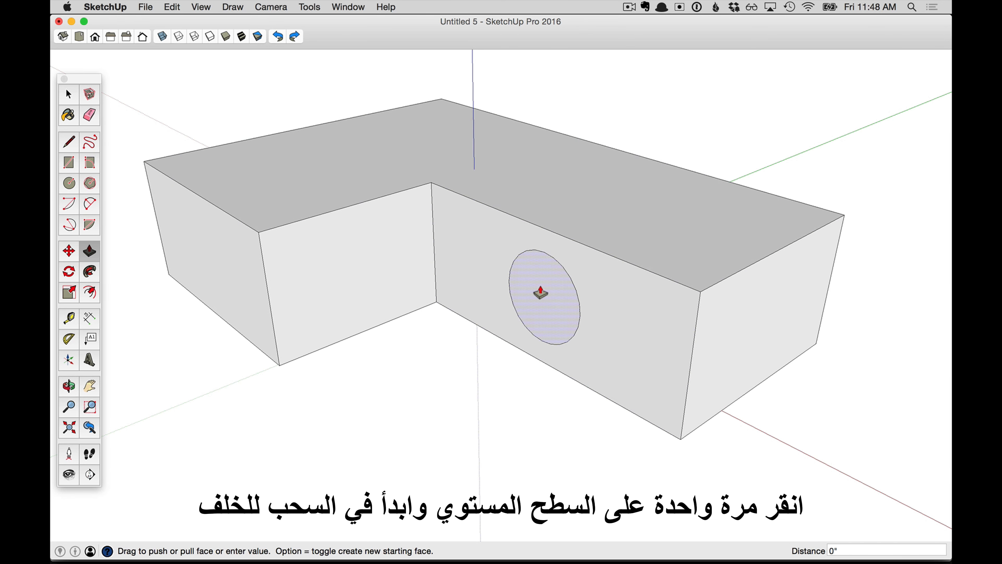
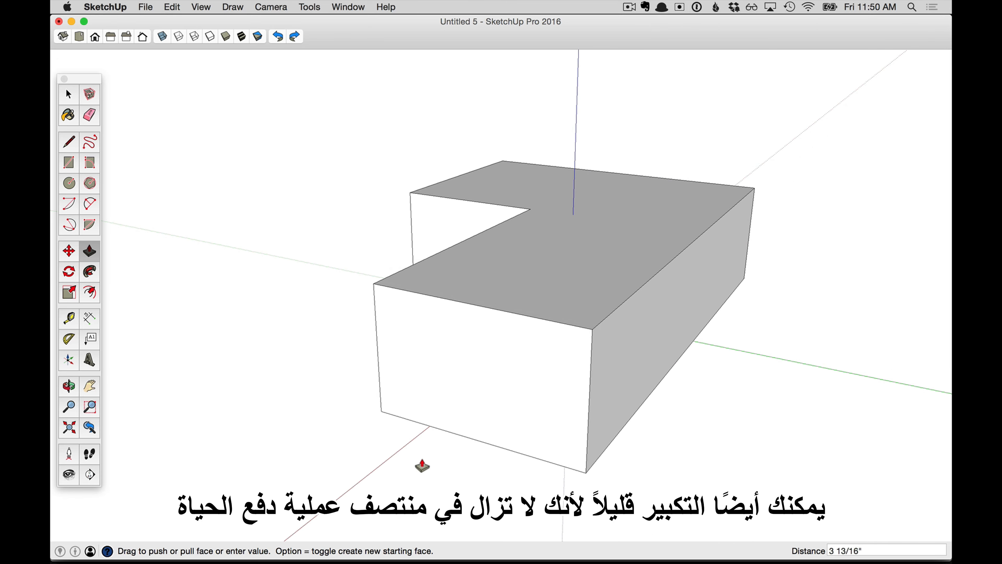
- Push the circle face all the way through the block to cut a round tunnel
middle_click_drag(571, 470, 506, 426)
left_click(623, 375)
middle_click_drag(760, 348, 536, 401)
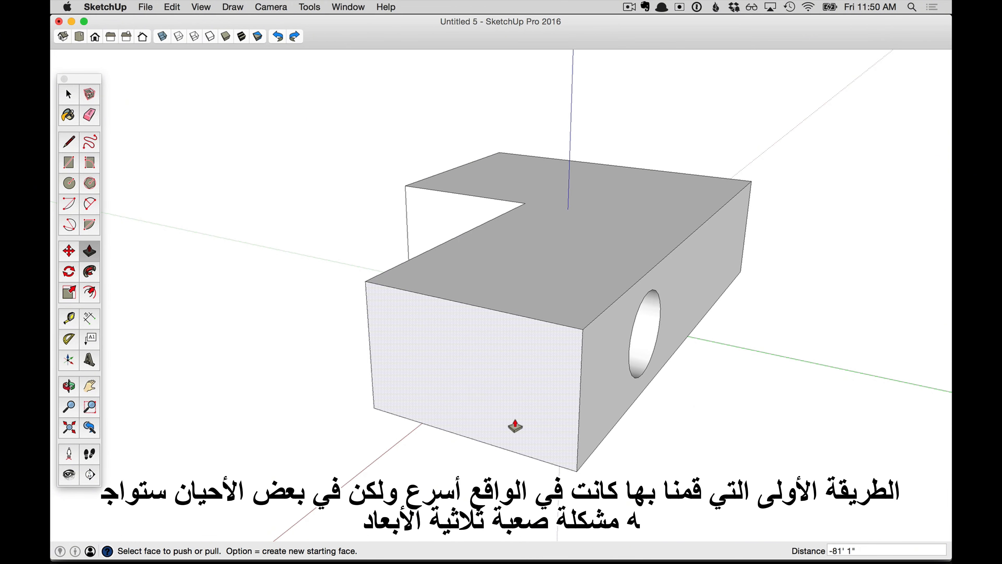
- Close the tunnel opening by drawing a line between two adjacent endpoints on its rim
middle_click_drag(625, 468, 595, 458)
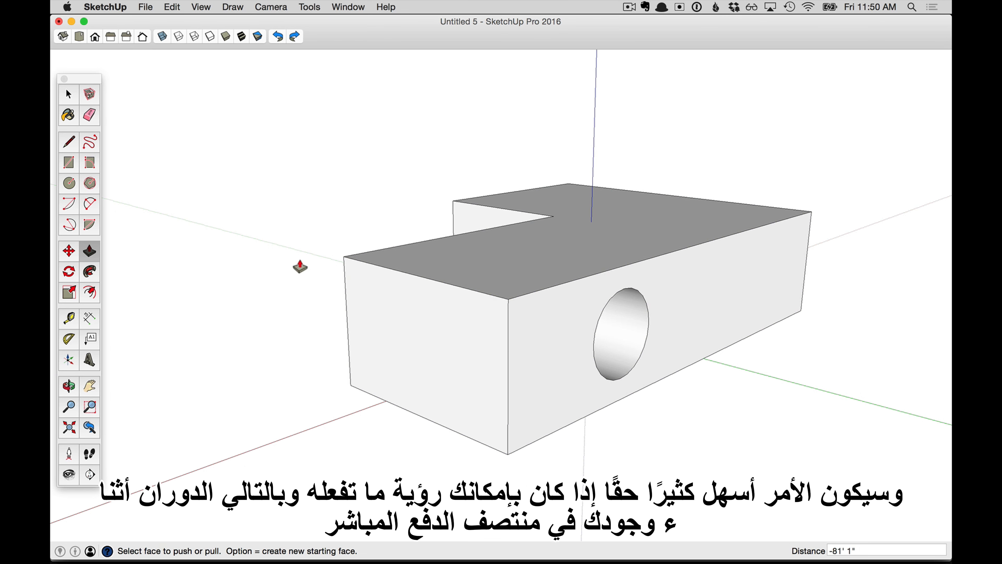
middle_click_drag(302, 335, 778, 490)
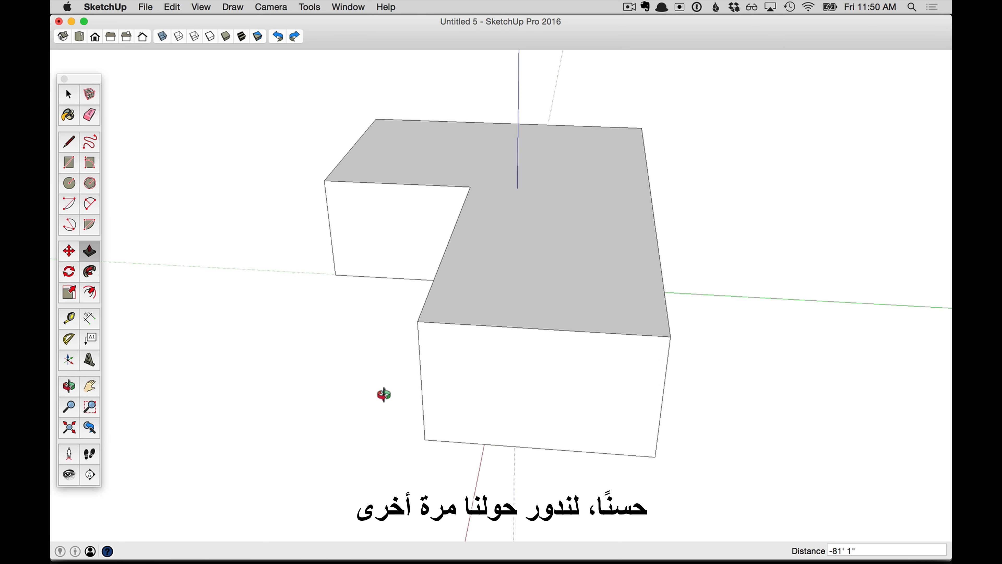
middle_click_drag(384, 394, 708, 382)
scroll(537, 401, "up", 3)
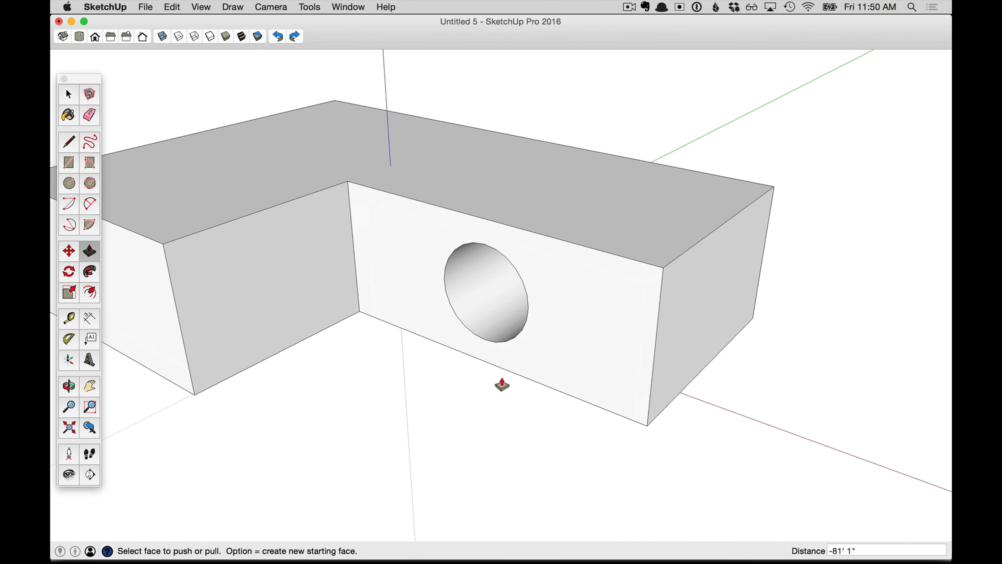
middle_click_drag(501, 385, 514, 350)
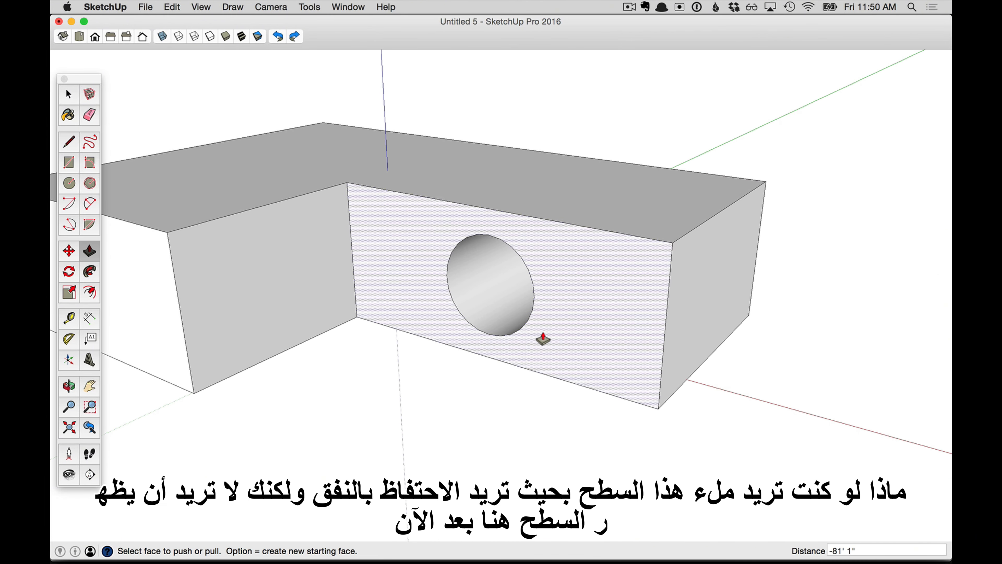
mouse_move(498, 390)
middle_mouse_down()
mouse_move(570, 326)
mouse_move(611, 311)
mouse_move(509, 383)
middle_mouse_up()
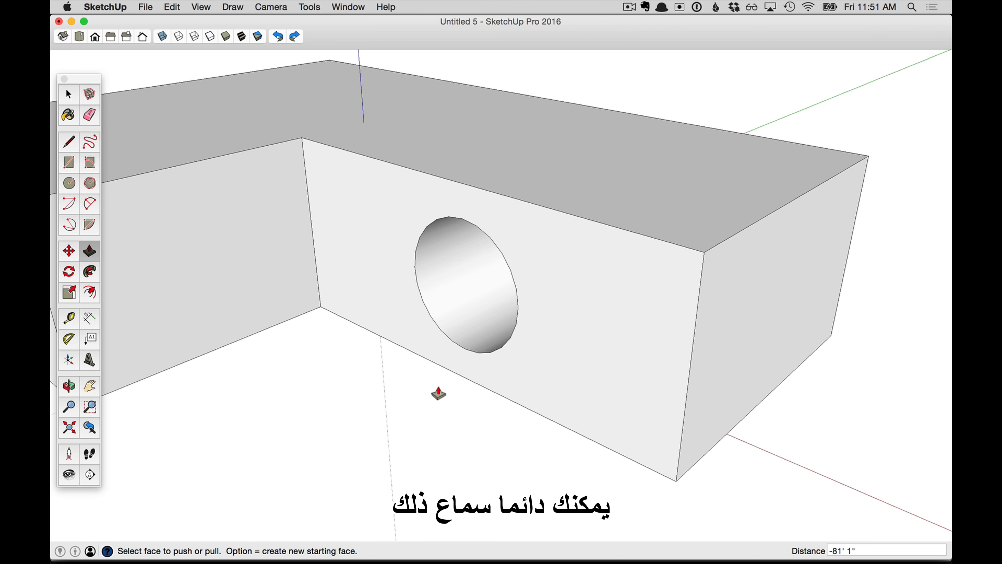
key("l")
scroll(510, 329, "up", 6)
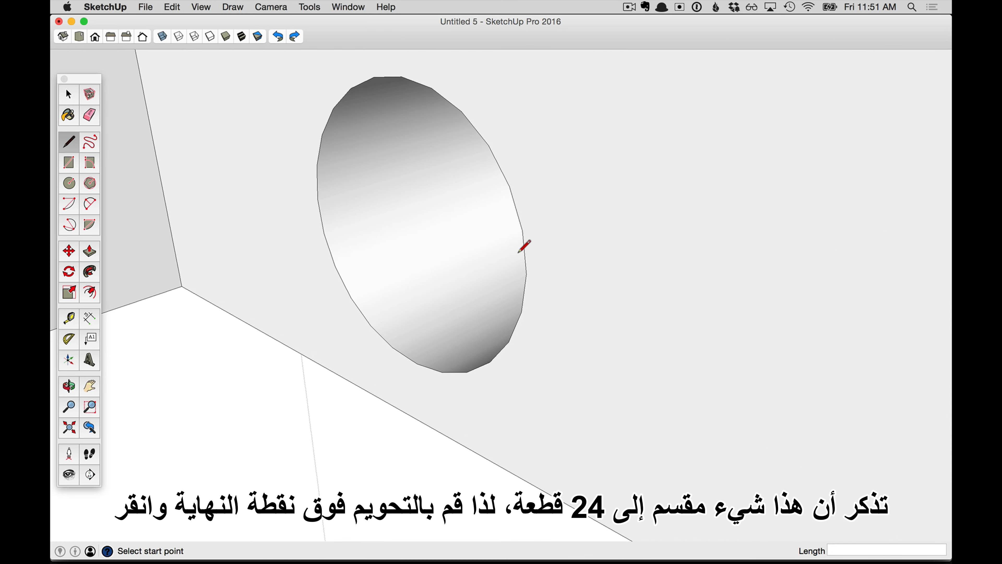
left_click(509, 188)
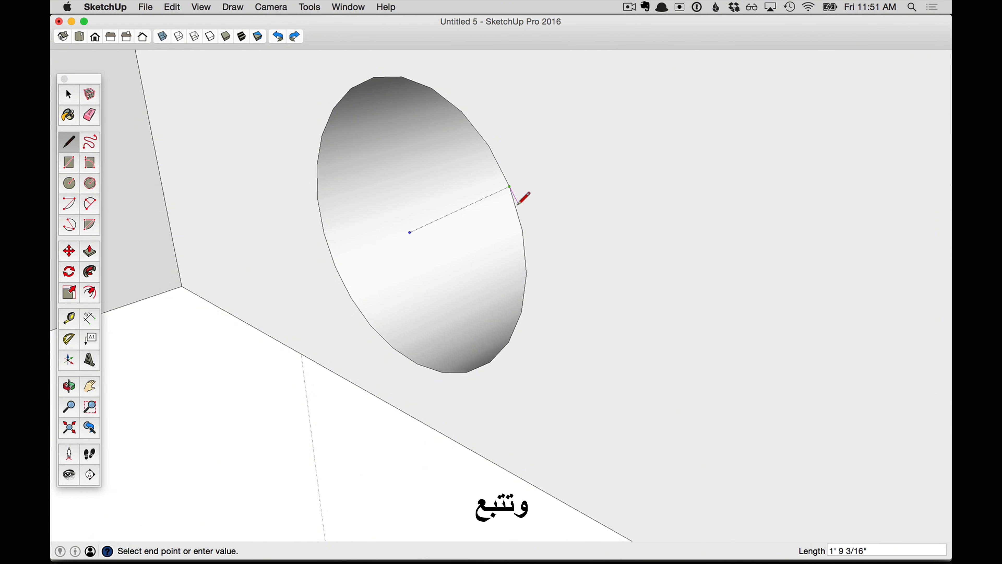
left_click(520, 233)
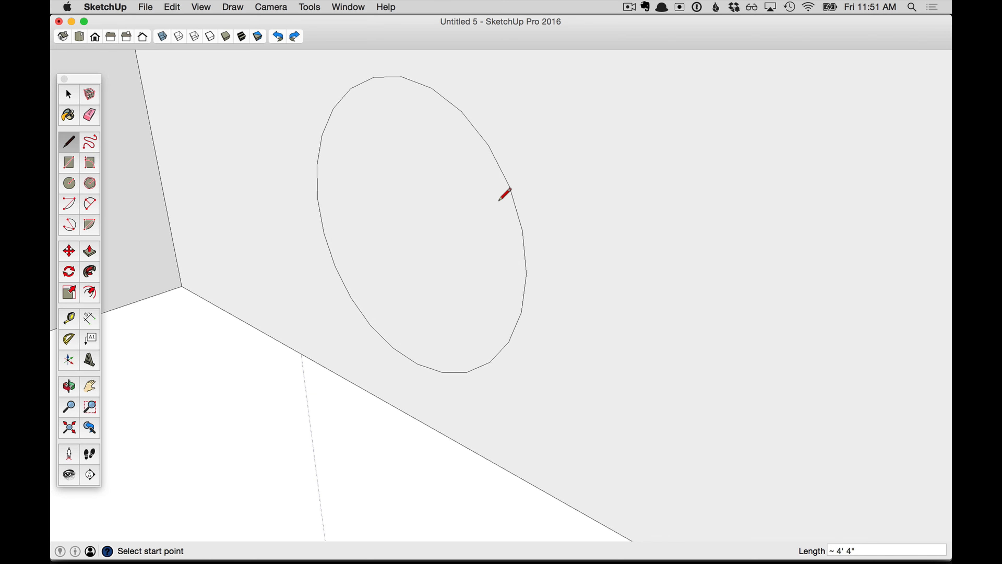
- Erase one segment of the circle's edge with the Eraser, then undo the erase
scroll(468, 360, "down", 4)
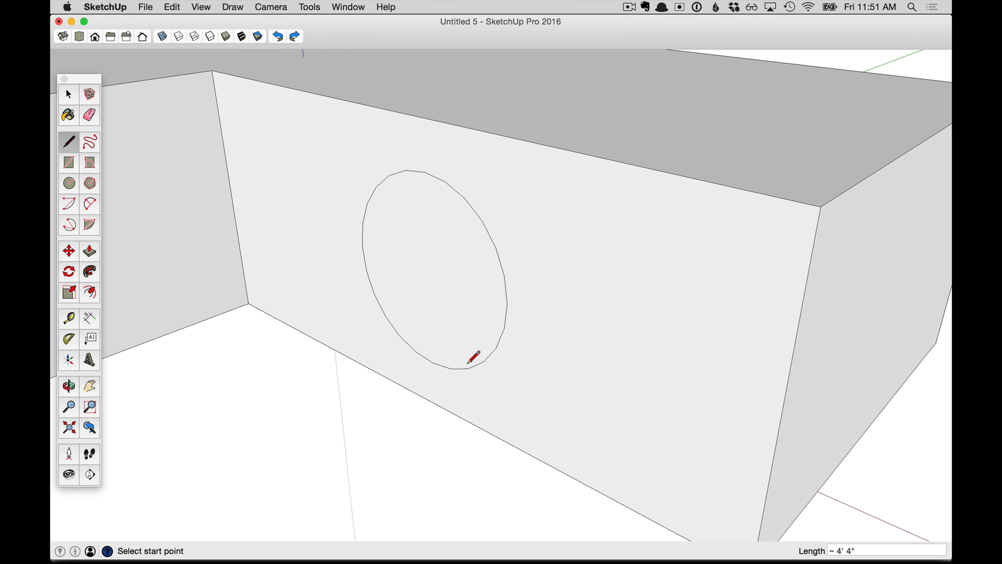
key("o")
left_click_drag(161, 248, 107, 197)
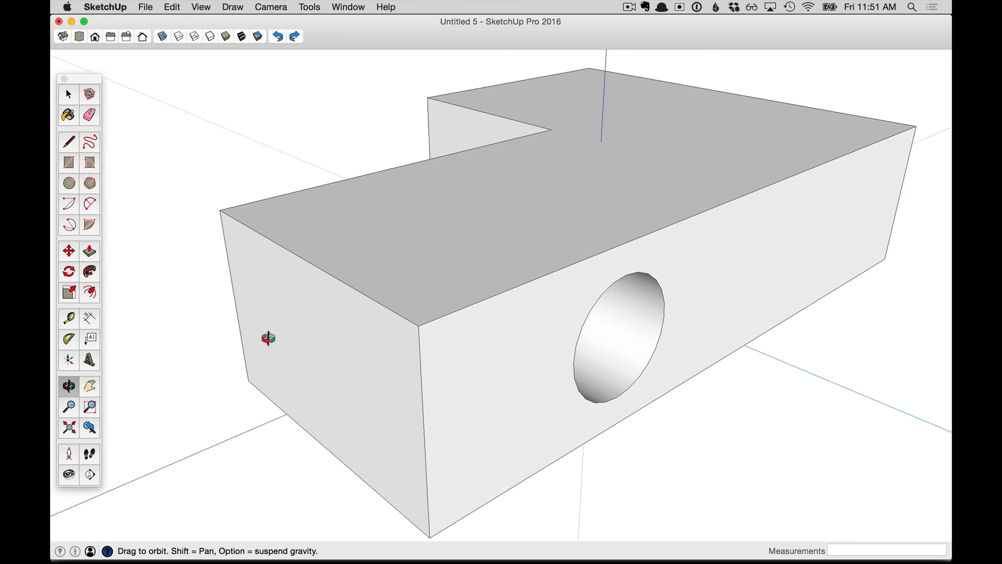
middle_click_drag(268, 338, 795, 268)
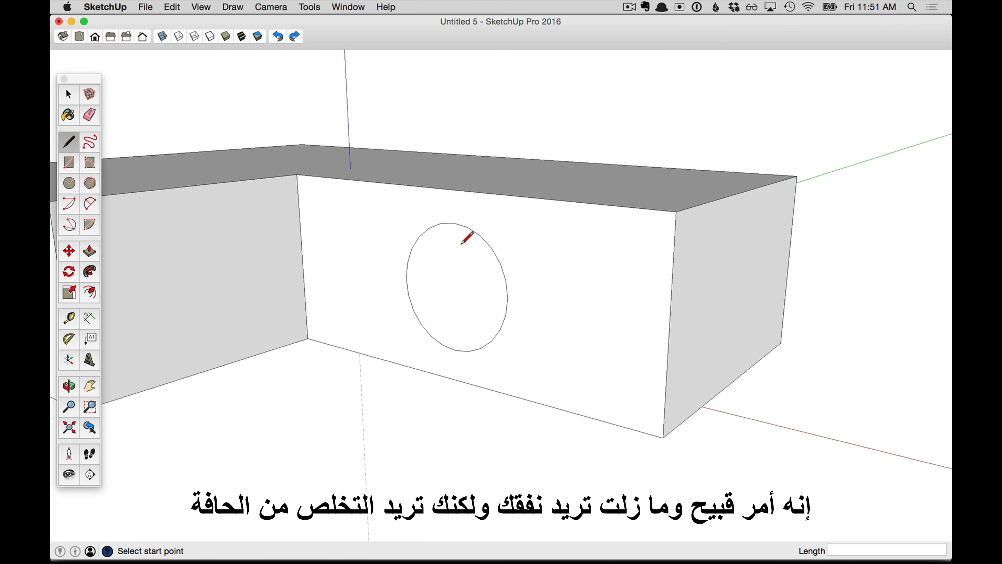
key("e")
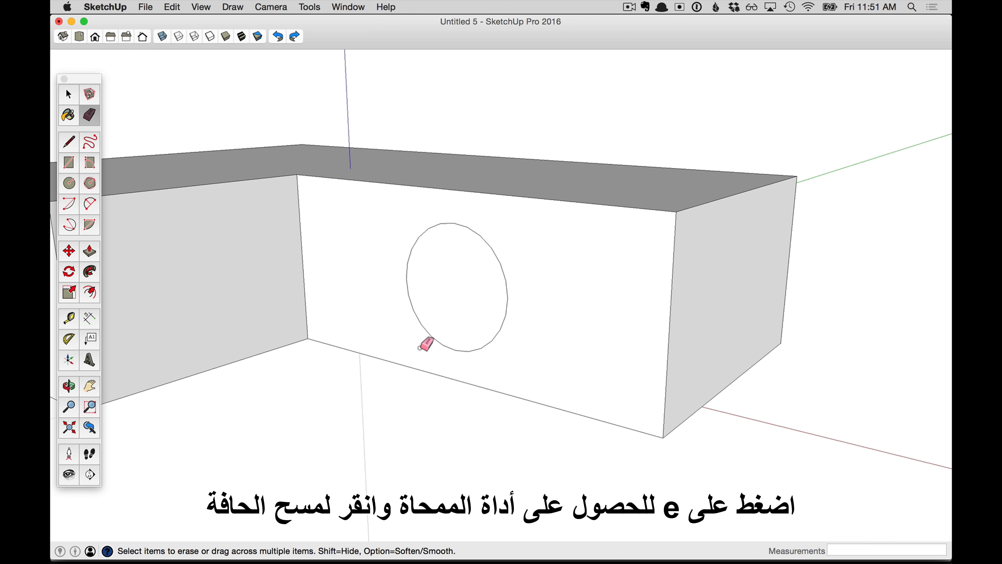
left_click(424, 332)
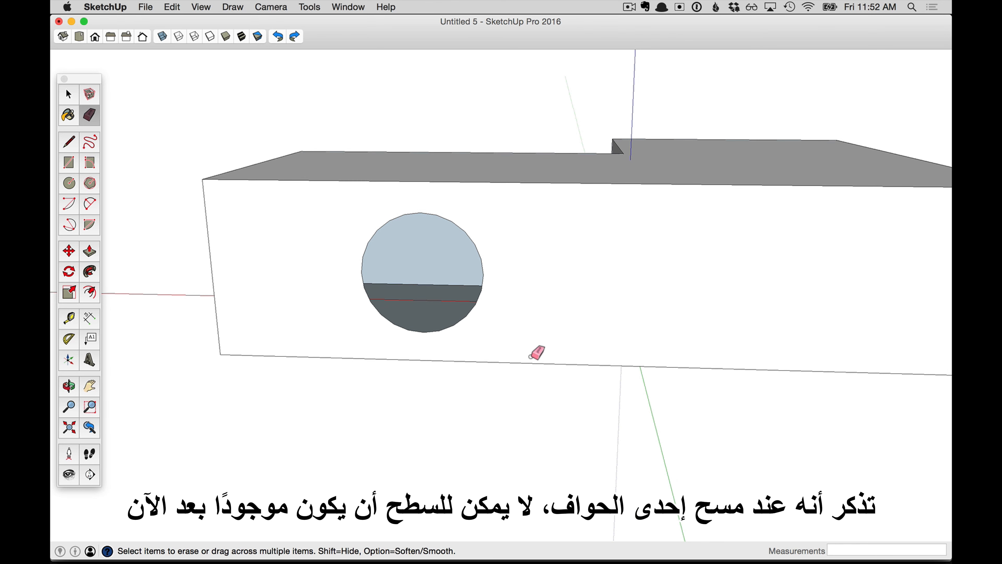
middle_click_drag(509, 328, 515, 301)
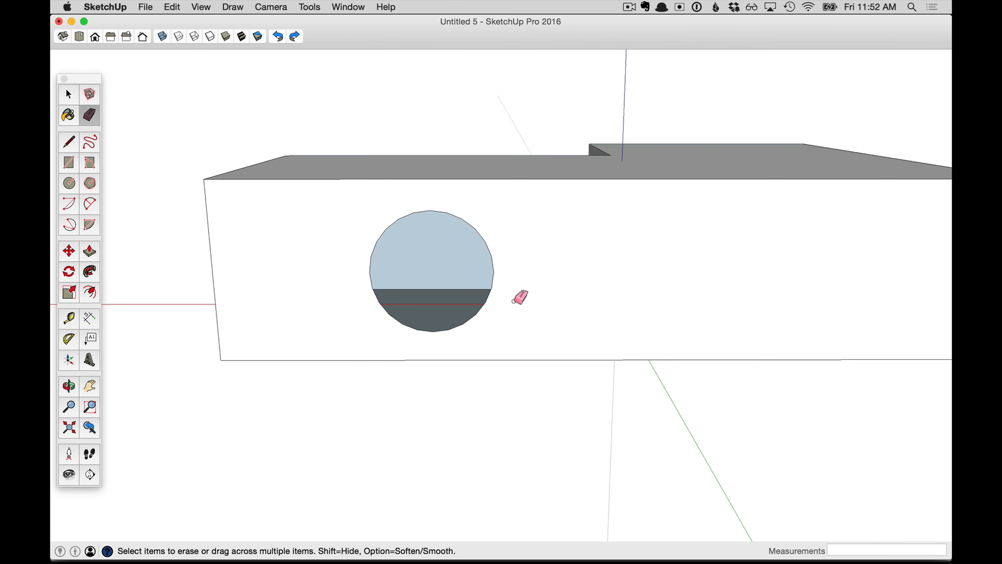
key("super+z")
- Hide the circle's edge curve on the wall face
middle_click_drag(416, 265, 749, 285)
scroll(421, 402, "up", 2)
middle_click_drag(481, 364, 536, 271)
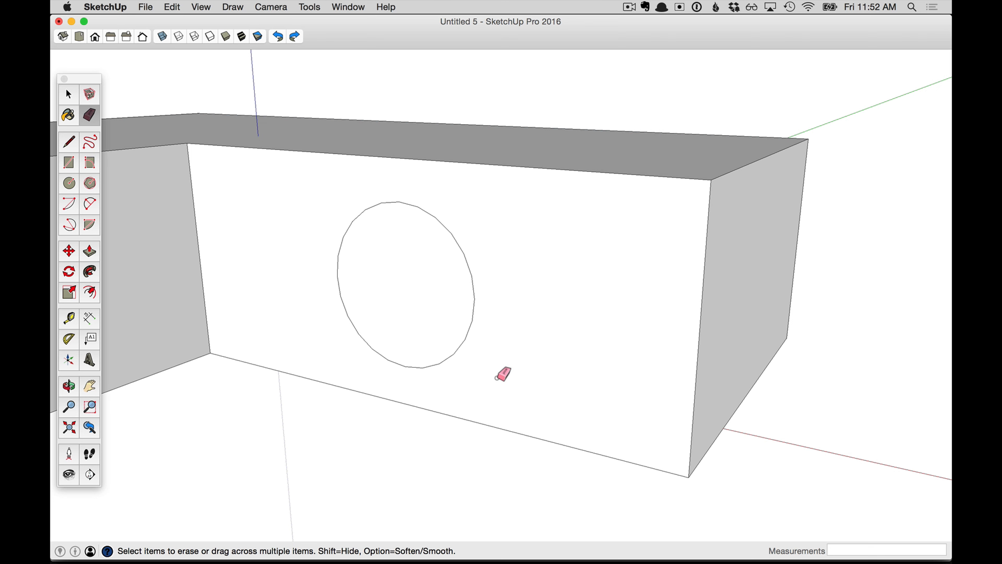
key("space")
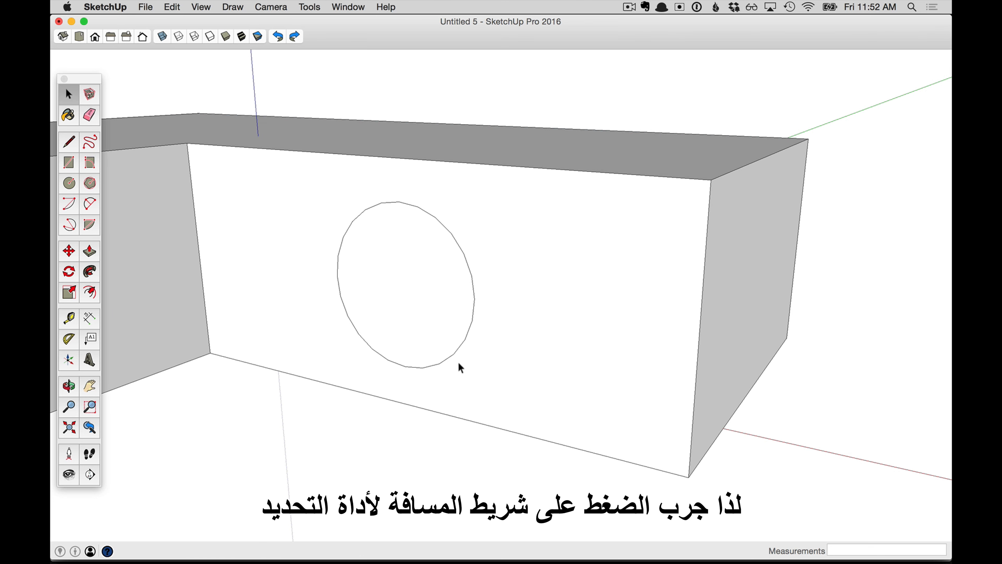
right_click(444, 344)
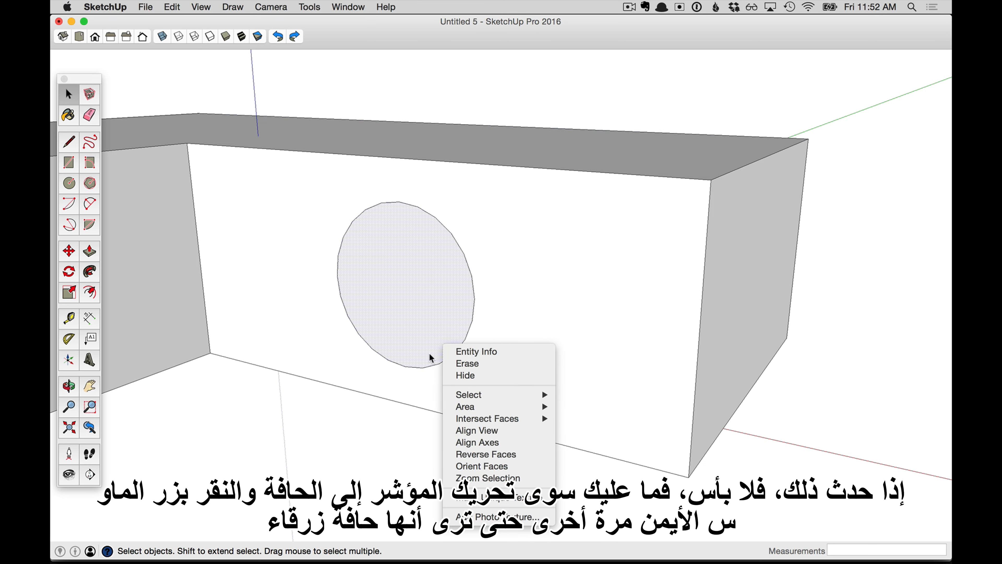
right_click(437, 365)
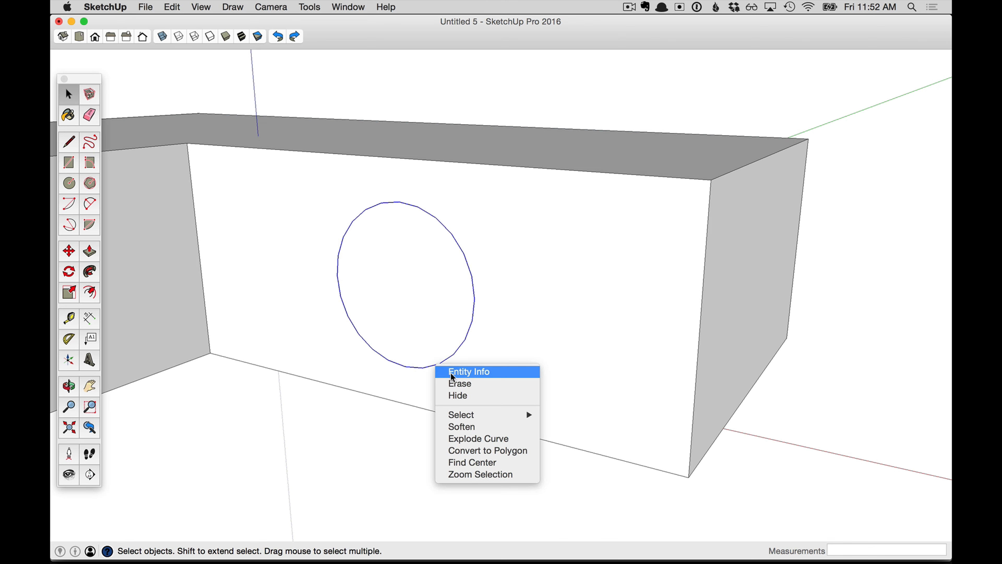
left_click(481, 397)
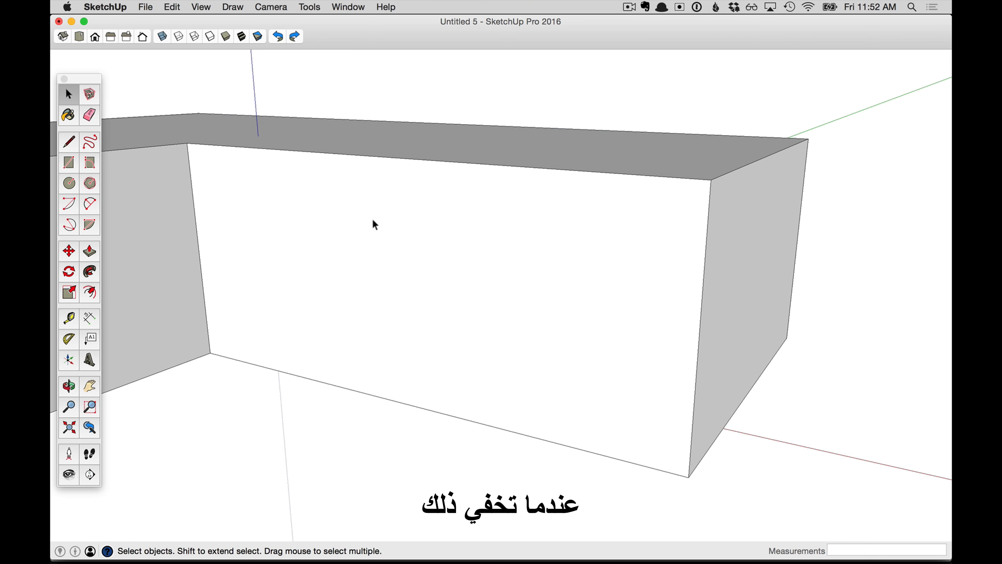
- Unhide the last hidden item, the circle's edge
middle_click_drag(498, 439, 595, 327)
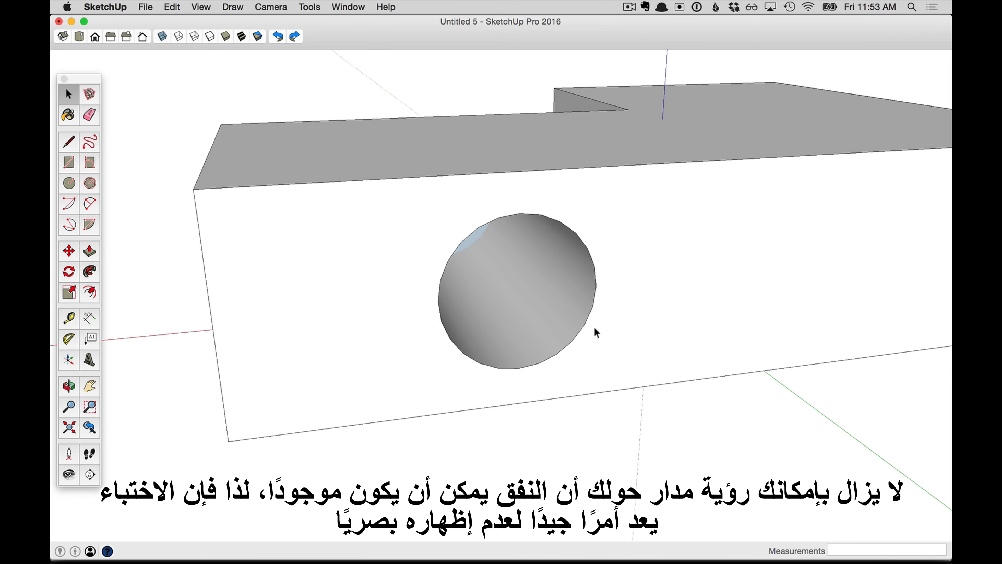
scroll(549, 433, "down", 2)
middle_click_drag(551, 437, 794, 356)
key("space")
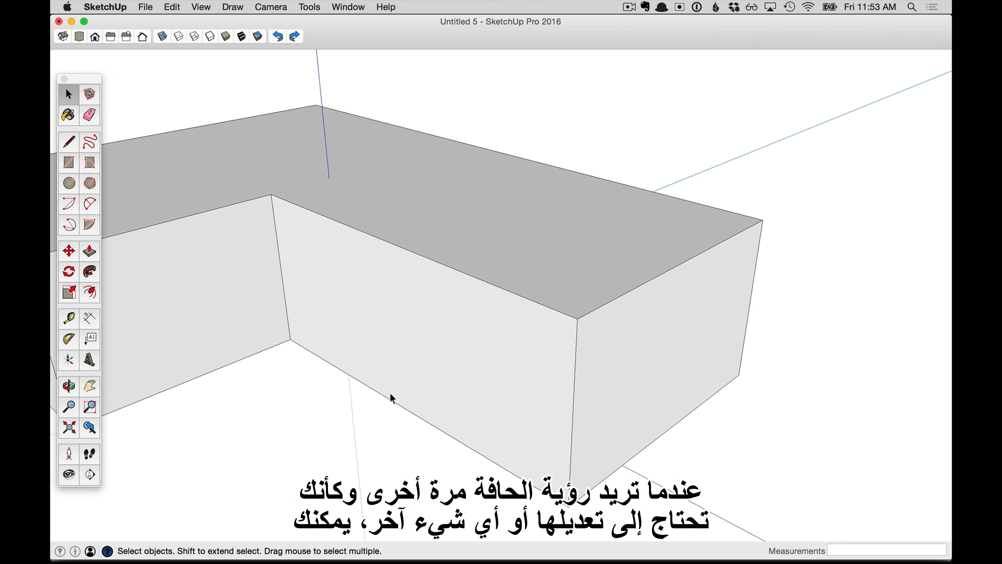
left_click(170, 7)
mouse_move(244, 176)
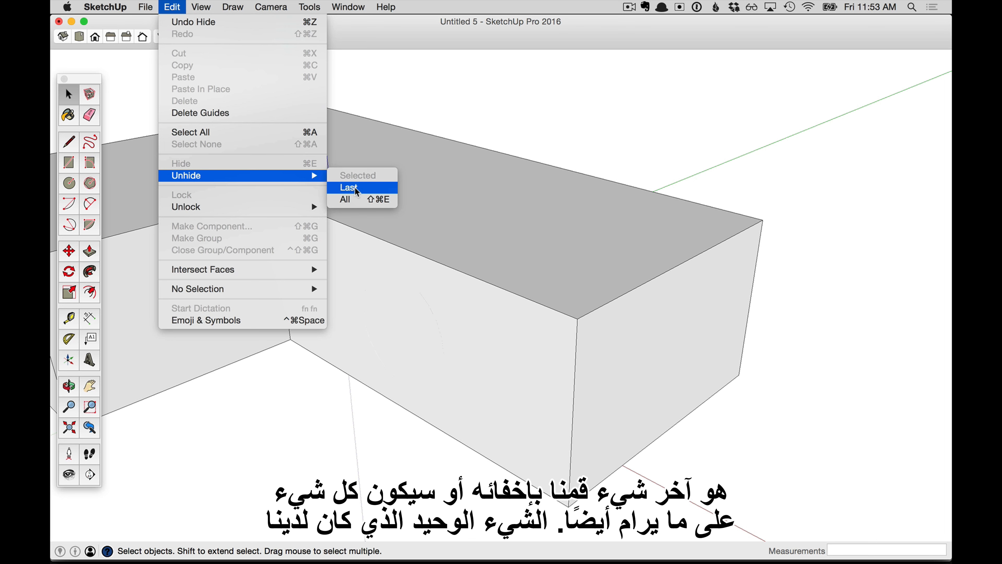